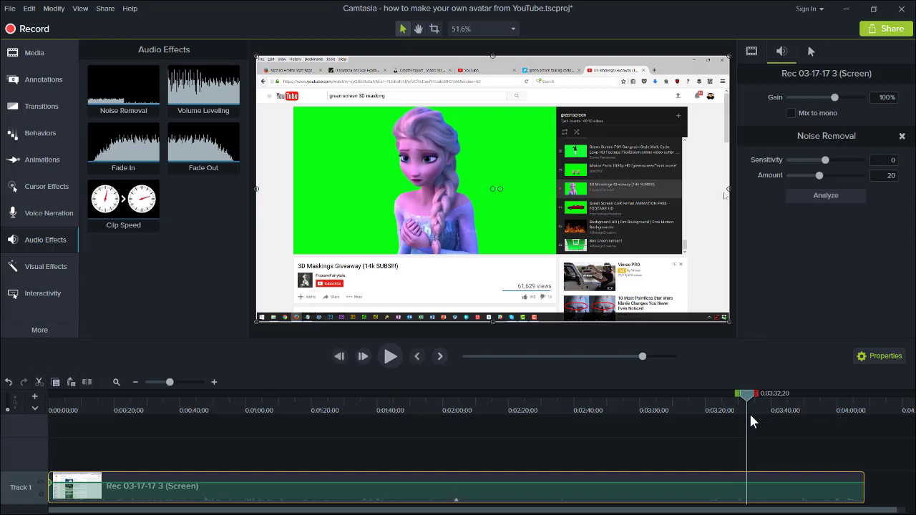
Copy the Elsa green-screen range and paste it as a new clip past the recording's end
left_click_drag(757, 391, 812, 401)
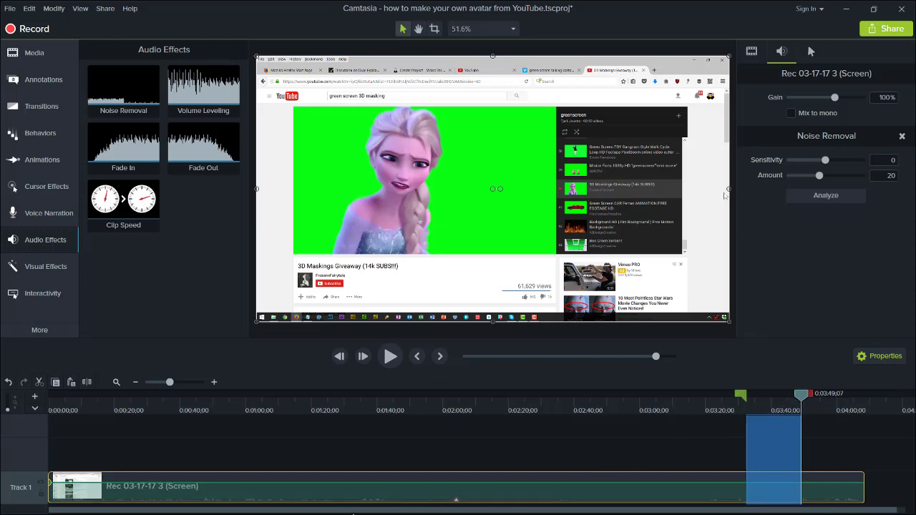
left_click_drag(350, 513, 359, 513)
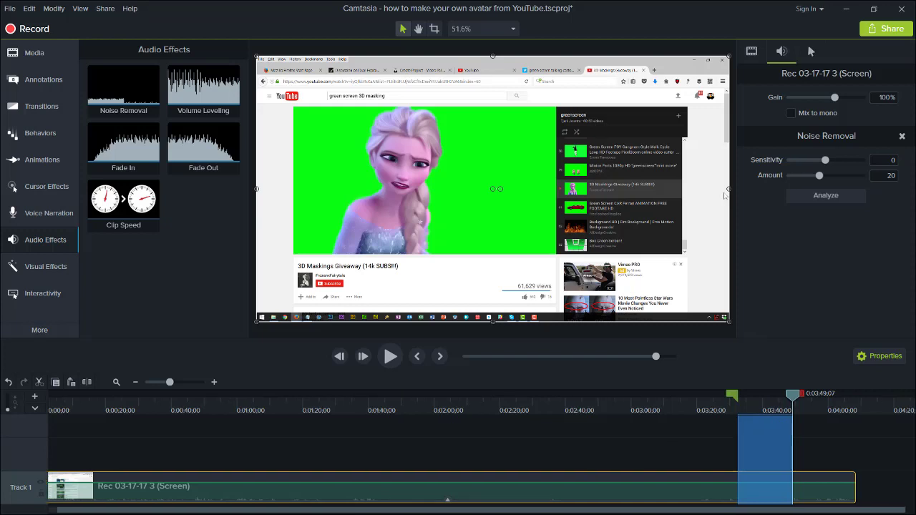
left_click(893, 408)
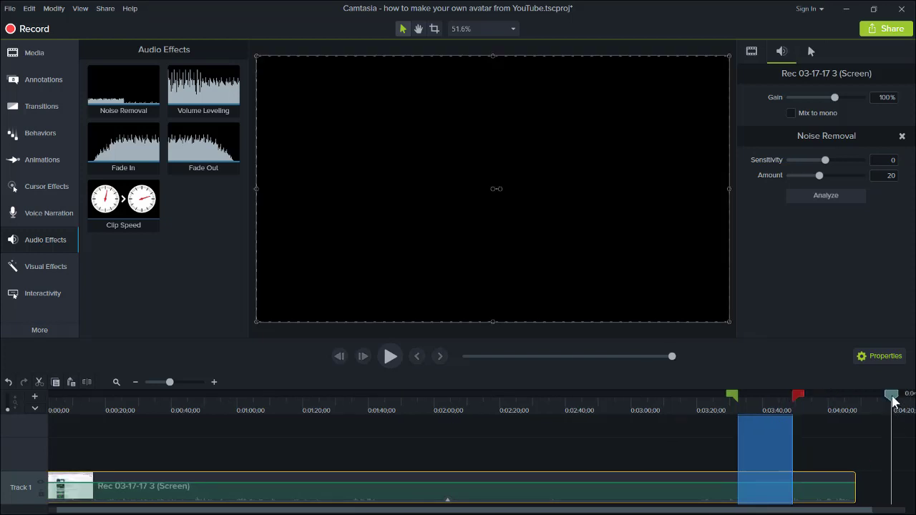
left_click(893, 401)
key("ctrl+v")
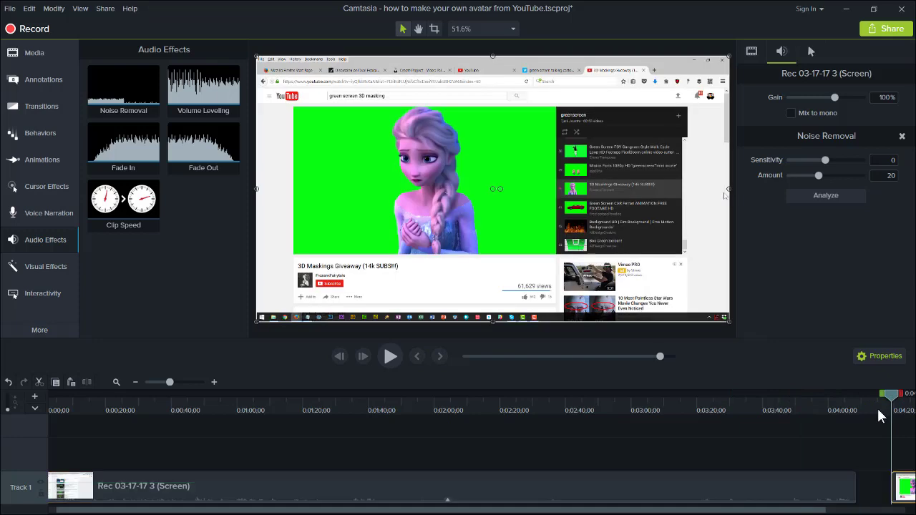
Set the project canvas dimensions to 720p HD (1280x720) in Project Settings
left_click_drag(788, 511, 868, 512)
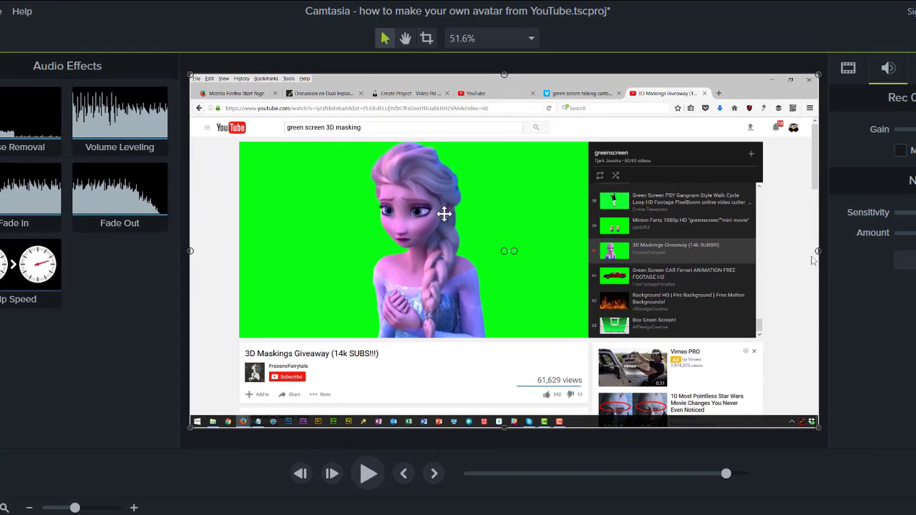
left_click(527, 39)
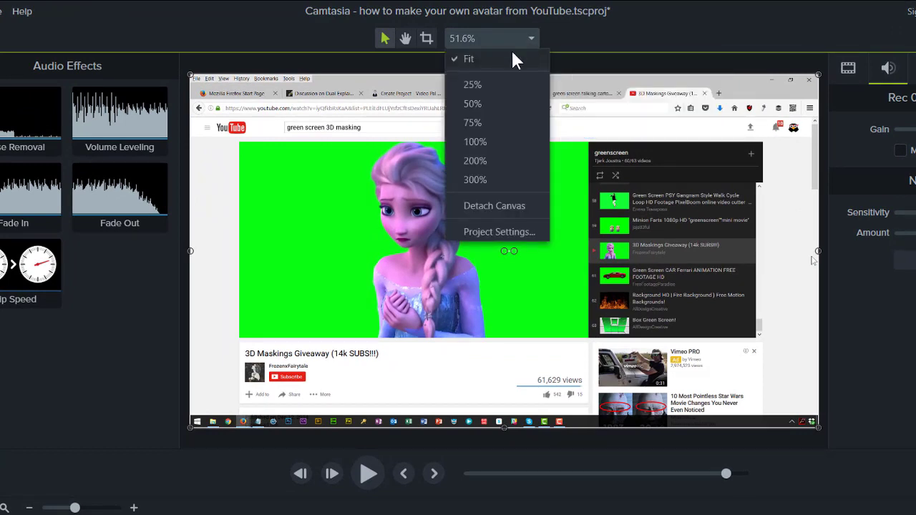
left_click(505, 231)
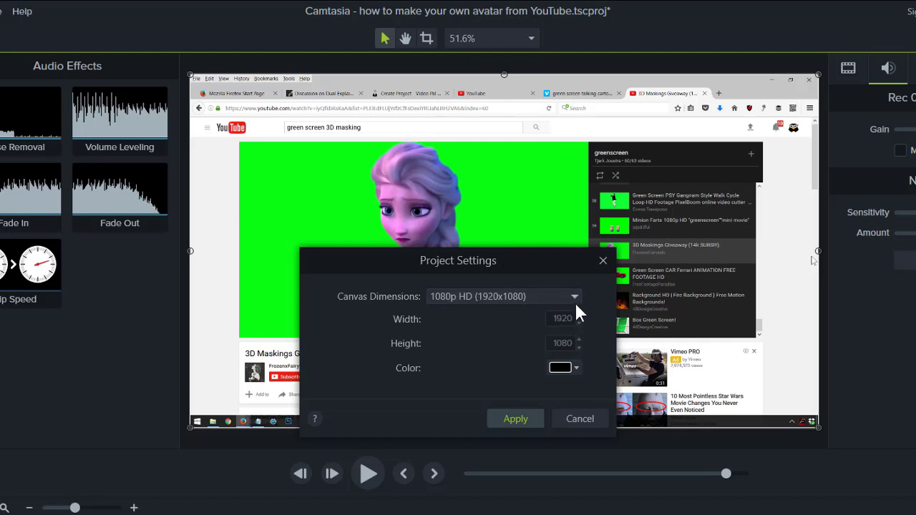
left_click(575, 297)
left_click(480, 350)
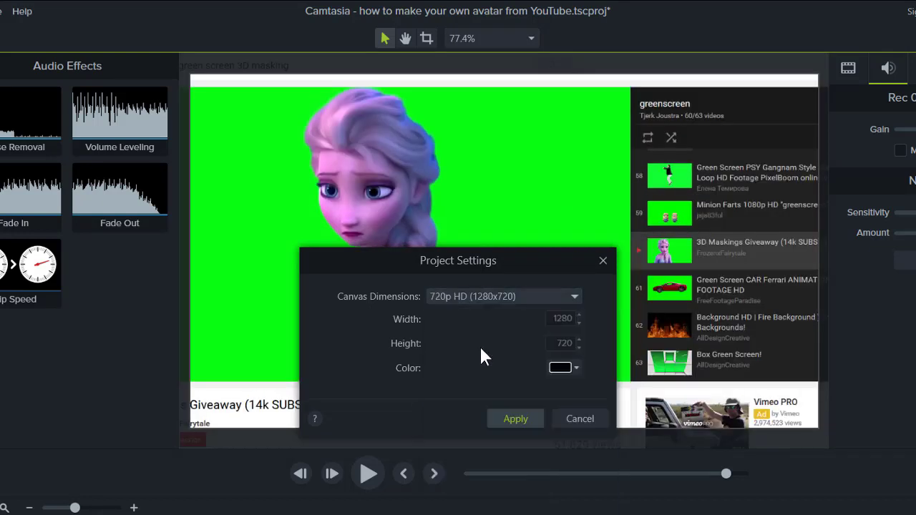
left_click(522, 415)
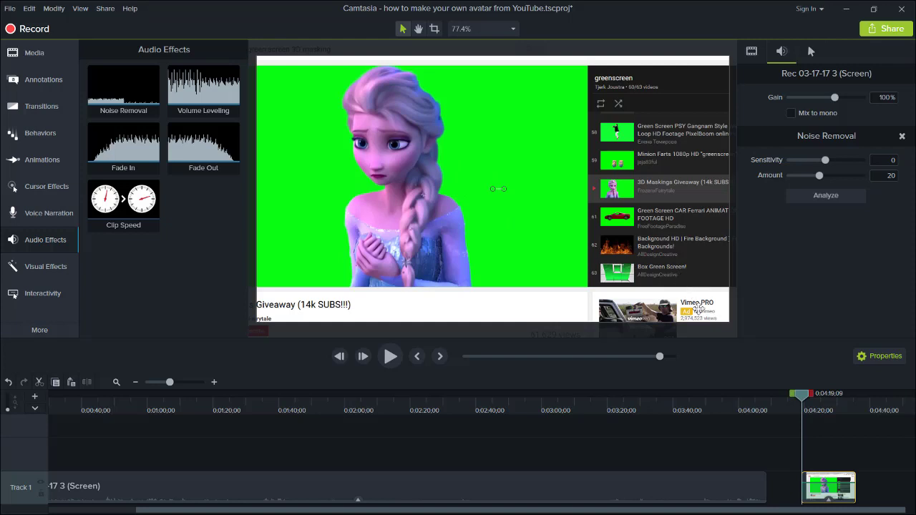
Zoom the canvas out to 35% and drag the clip so the green-screen area fills the frame
scroll(538, 143, "down", 2)
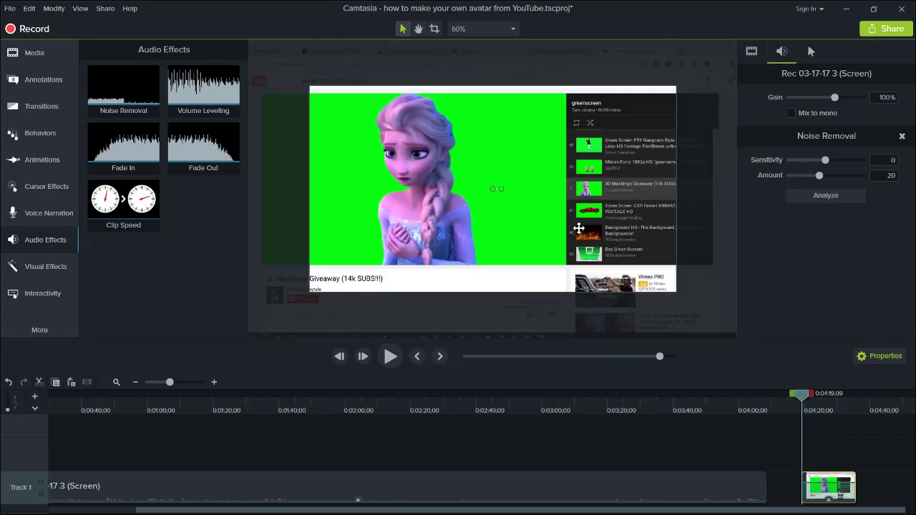
scroll(575, 224, "down", 1)
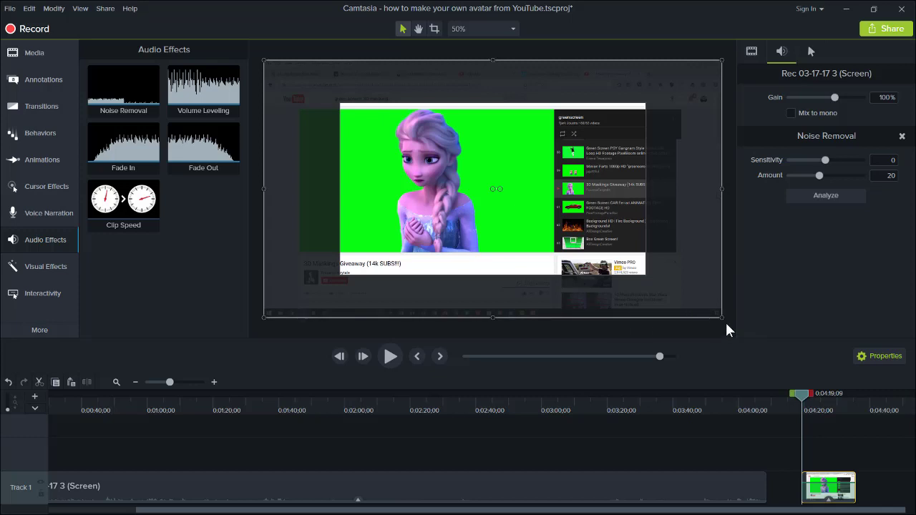
scroll(614, 221, "down", 2)
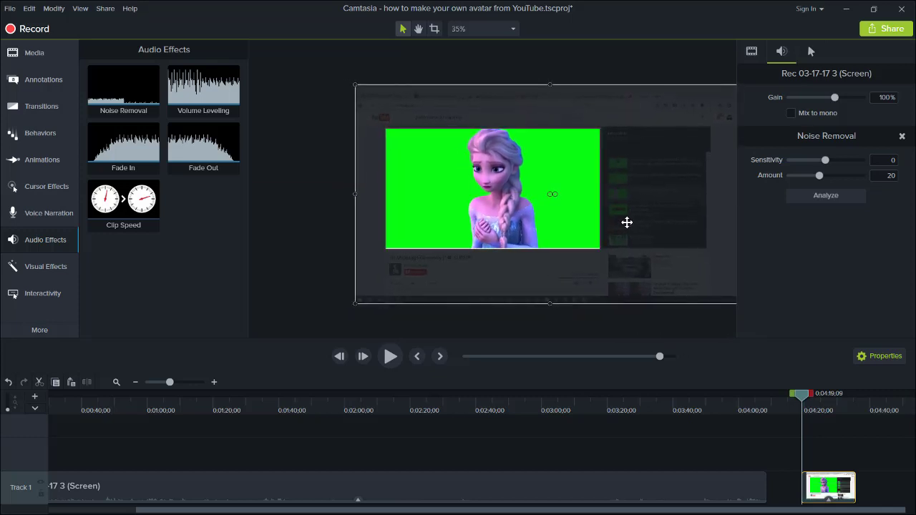
mouse_move(627, 223)
left_mouse_down()
mouse_move(606, 217)
mouse_move(627, 223)
left_mouse_up()
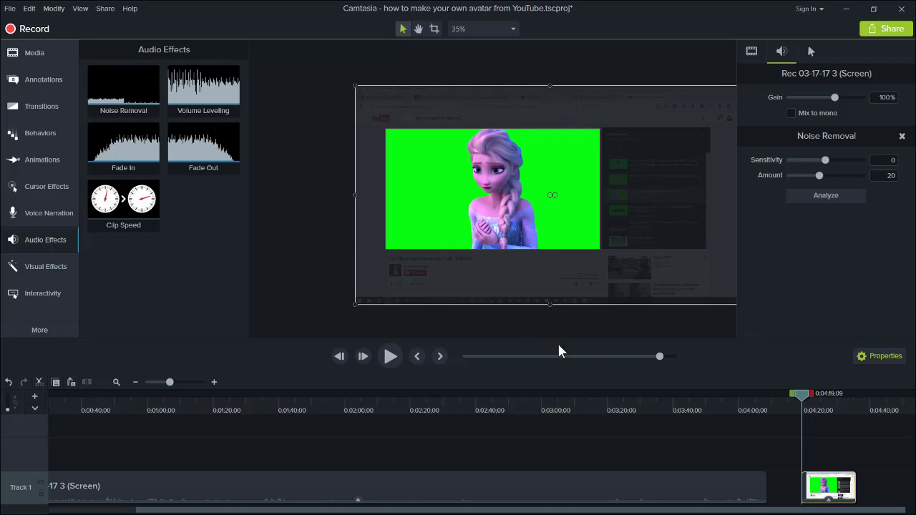
Preview the pasted clip, zoom the timeline in, and park the playhead at 0:04:20;08
key("space")
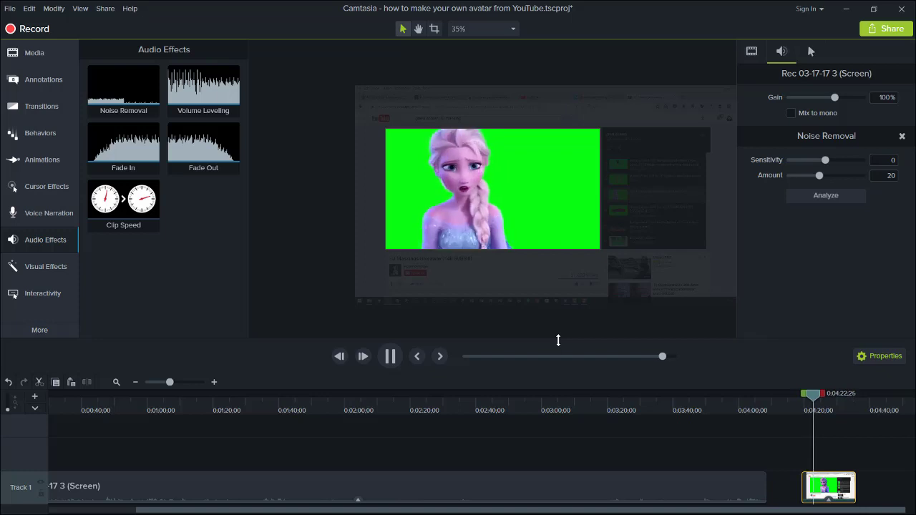
key("space")
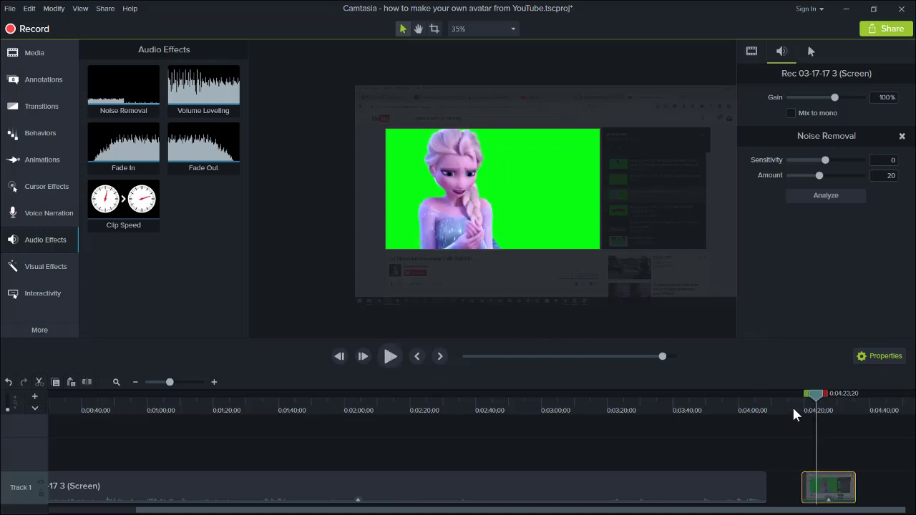
left_click_drag(819, 400, 806, 399)
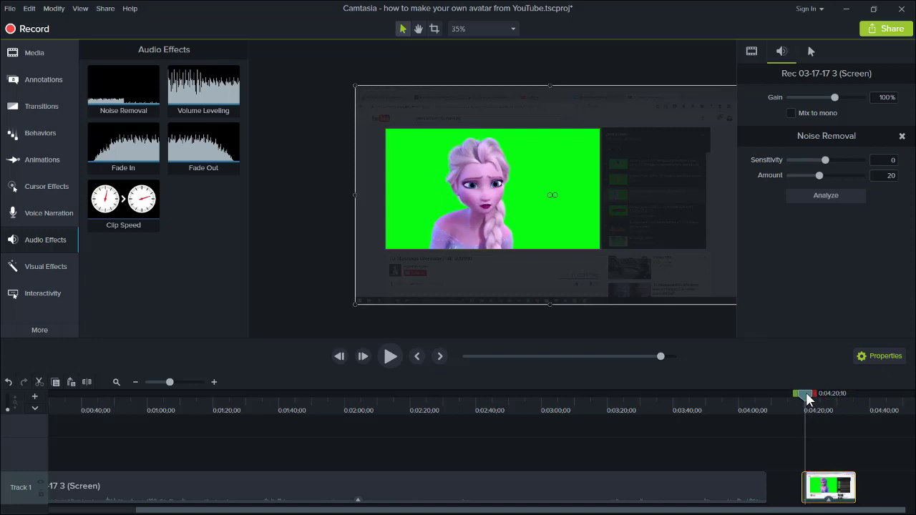
left_click(211, 383)
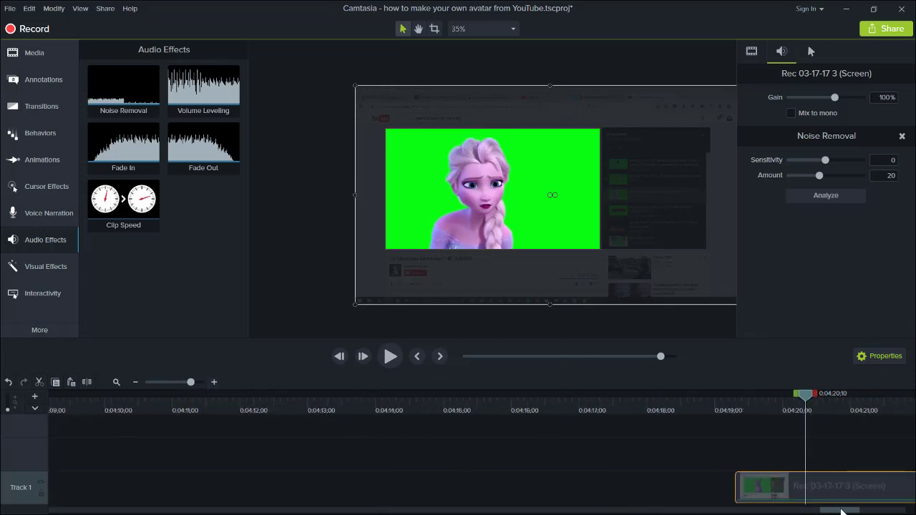
left_click_drag(844, 511, 863, 511)
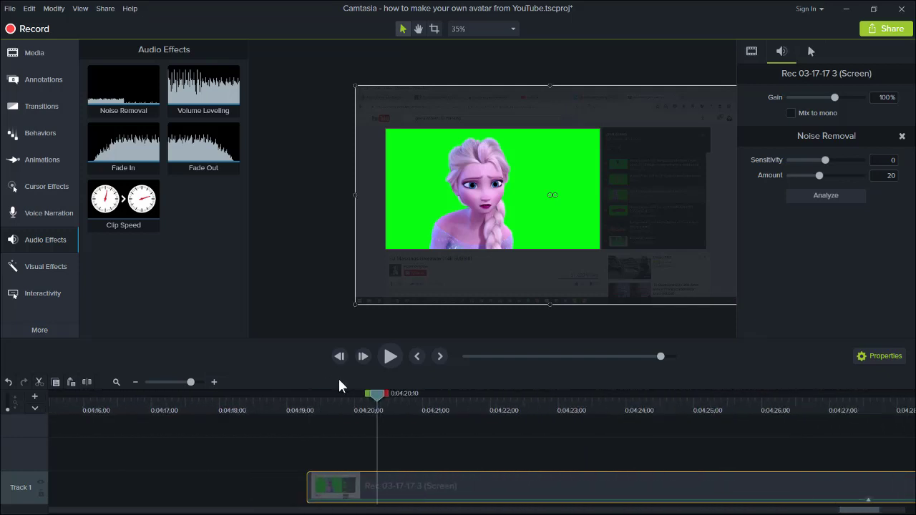
mouse_move(385, 398)
left_mouse_down()
mouse_move(312, 389)
mouse_move(373, 397)
left_mouse_up()
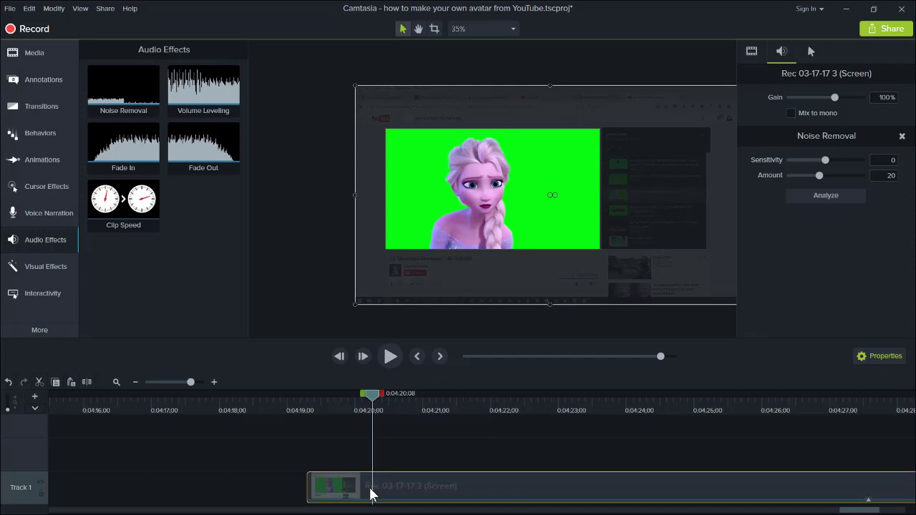
Split the clip at 0:04:20;08, select the next piece, and advance the playhead toward 0:04:24;28
key("s")
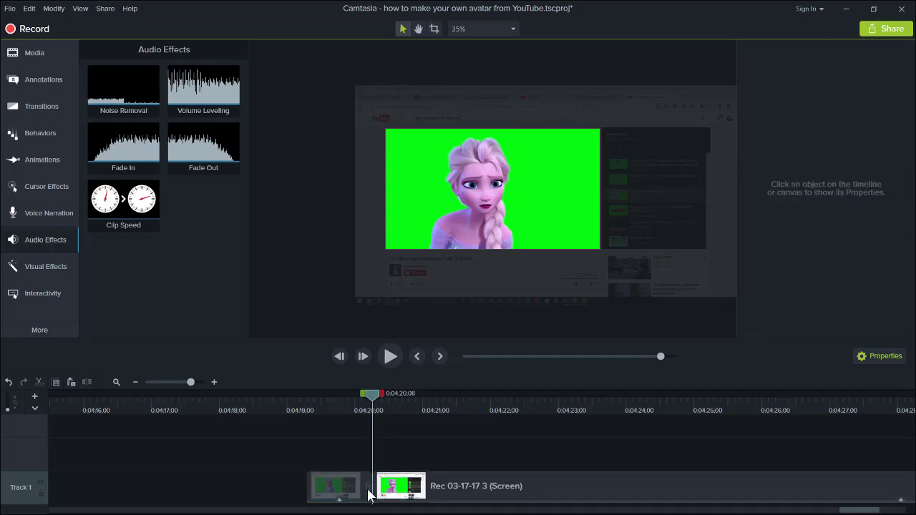
left_click_drag(372, 395, 690, 390)
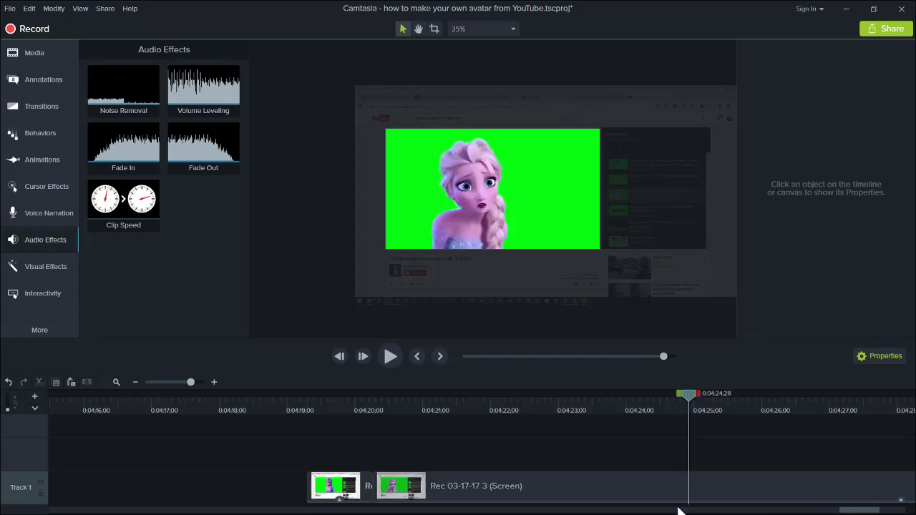
left_click_drag(680, 487, 698, 497)
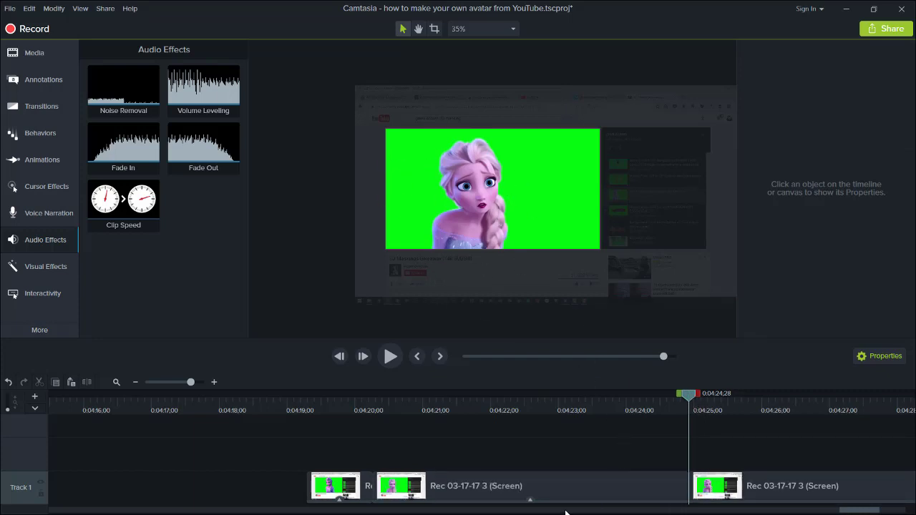
left_click_drag(849, 513, 855, 509)
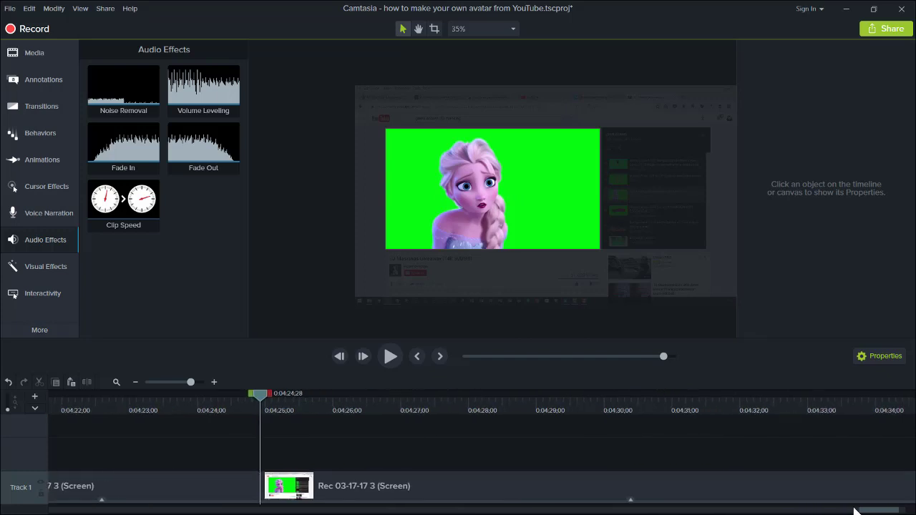
left_click_drag(333, 394, 533, 393)
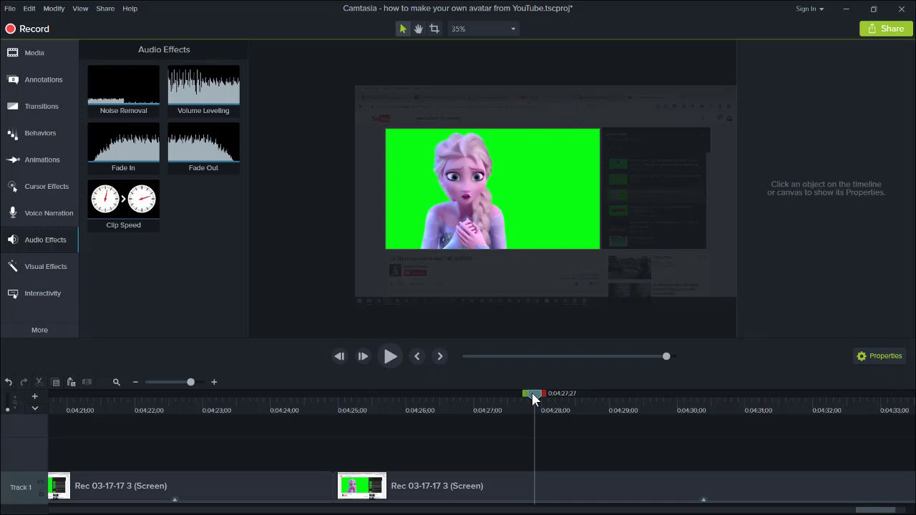
Split the clip pieces at the next two cut points along the Elsa section
left_click(524, 493)
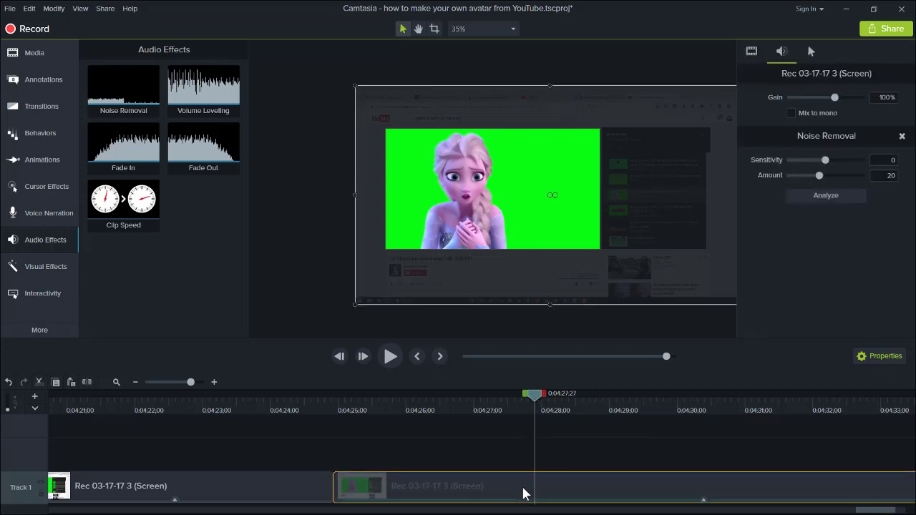
key("s")
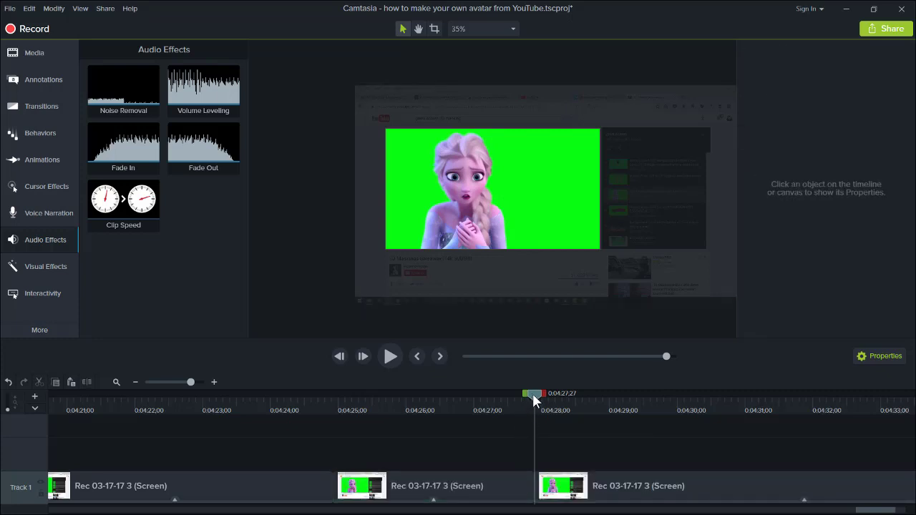
left_click_drag(533, 394, 719, 393)
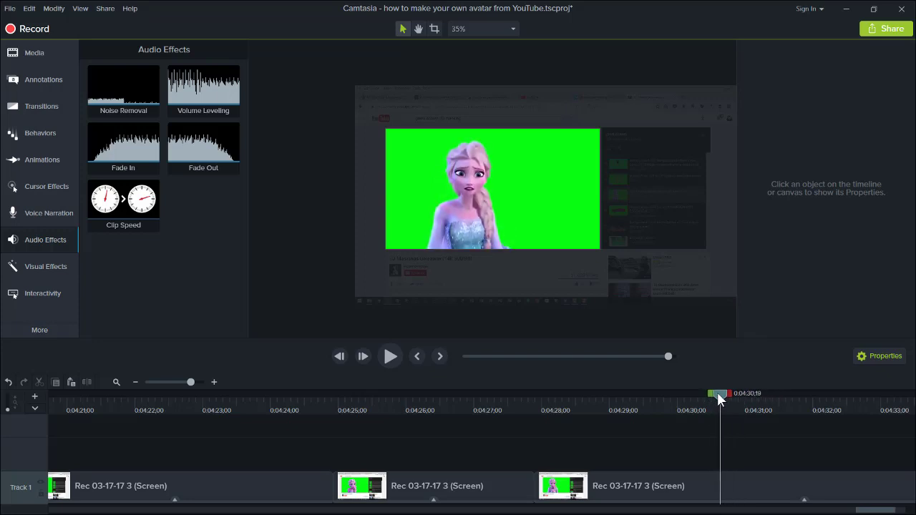
left_click(692, 490)
key("s")
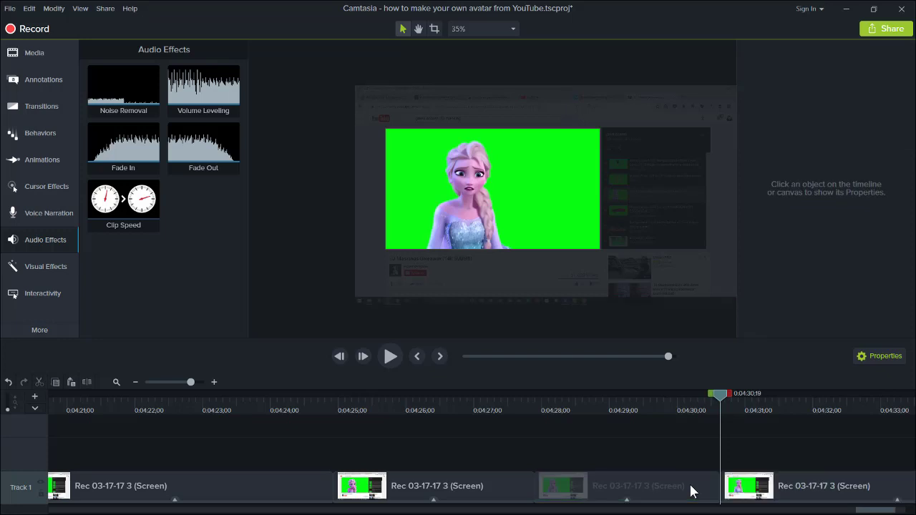
left_click_drag(721, 396, 485, 412)
Delete the unwanted clip pieces, leaving the Elsa footage up to 0:04:27;01
left_click(566, 491)
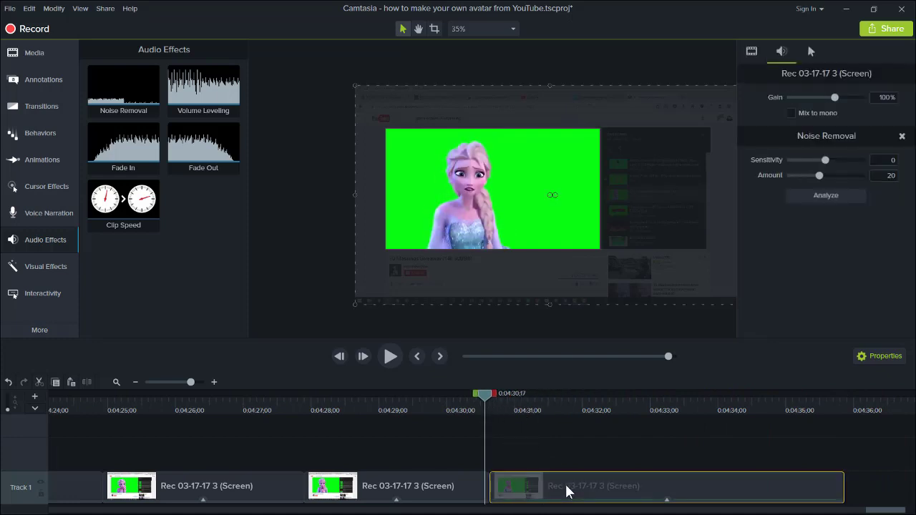
key("Delete")
left_click(230, 494)
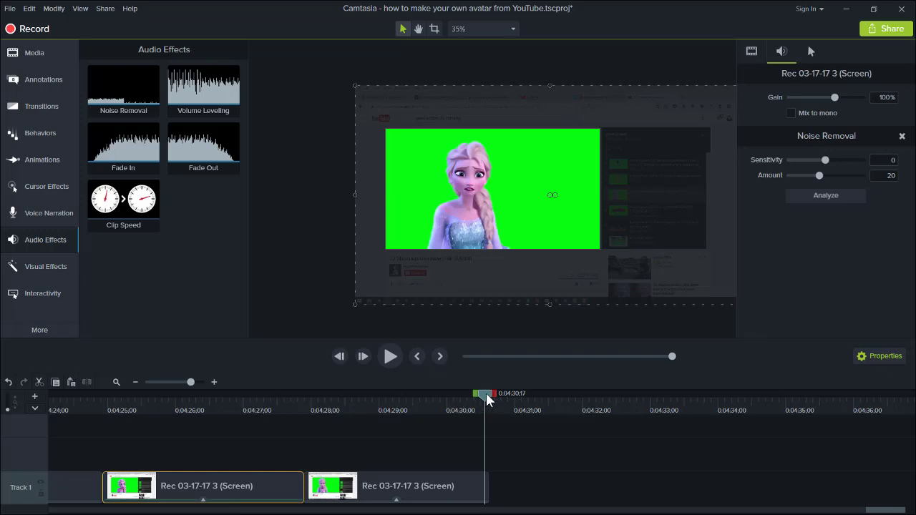
left_click_drag(486, 393, 245, 451)
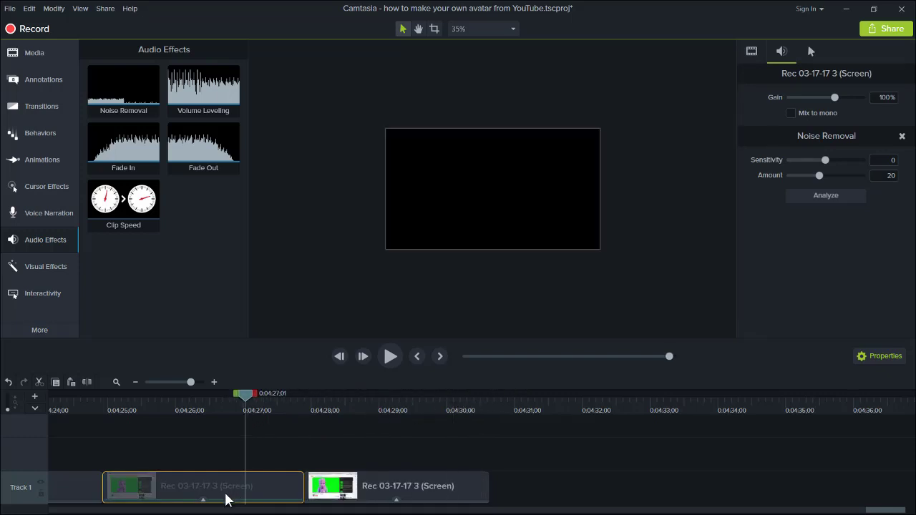
key("Delete")
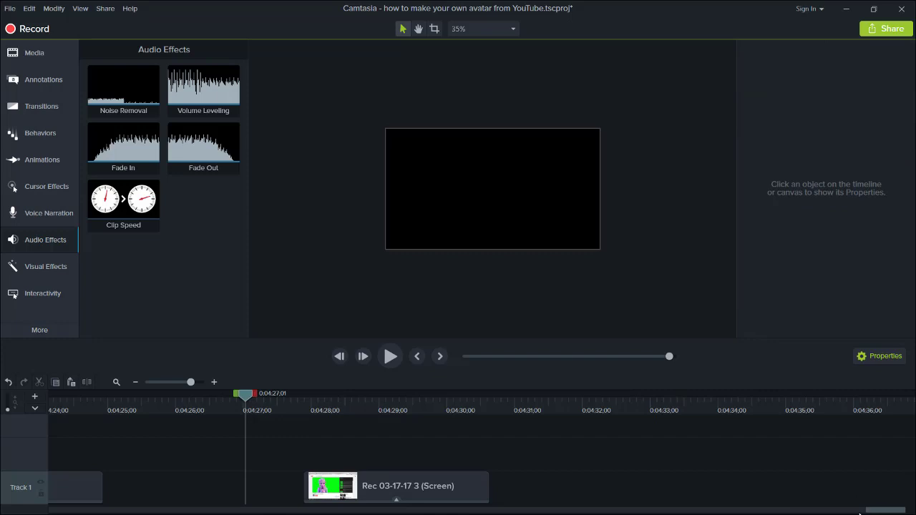
left_click_drag(876, 513, 262, 494)
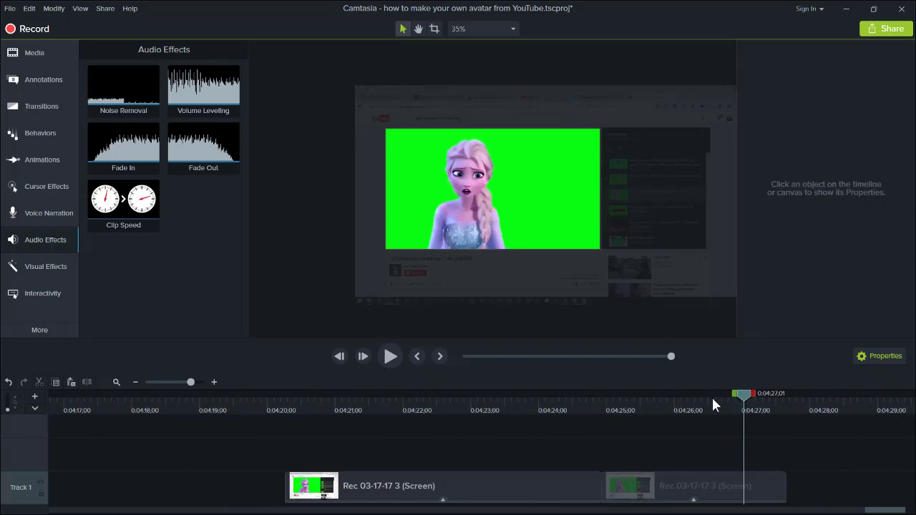
Play the edited clips from 0:04:20 twice, raising the canvas zoom to 75%
left_click_drag(746, 398, 283, 422)
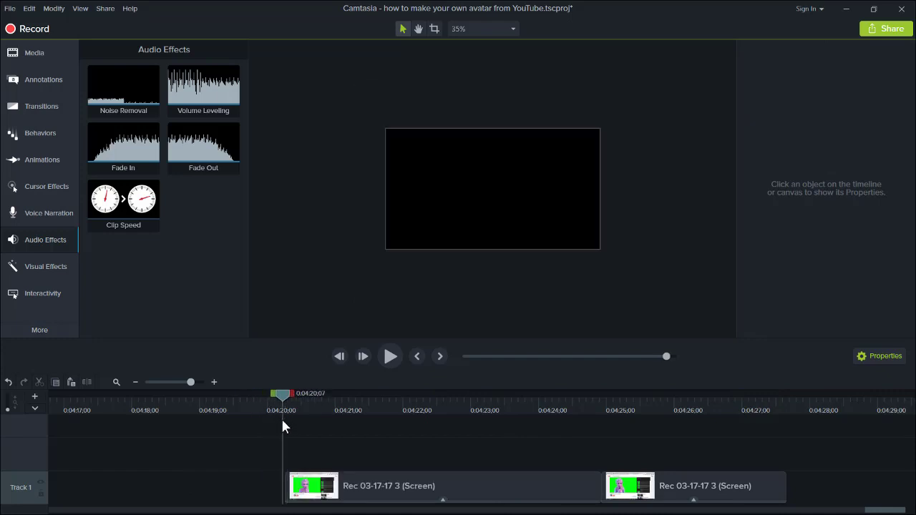
key("space")
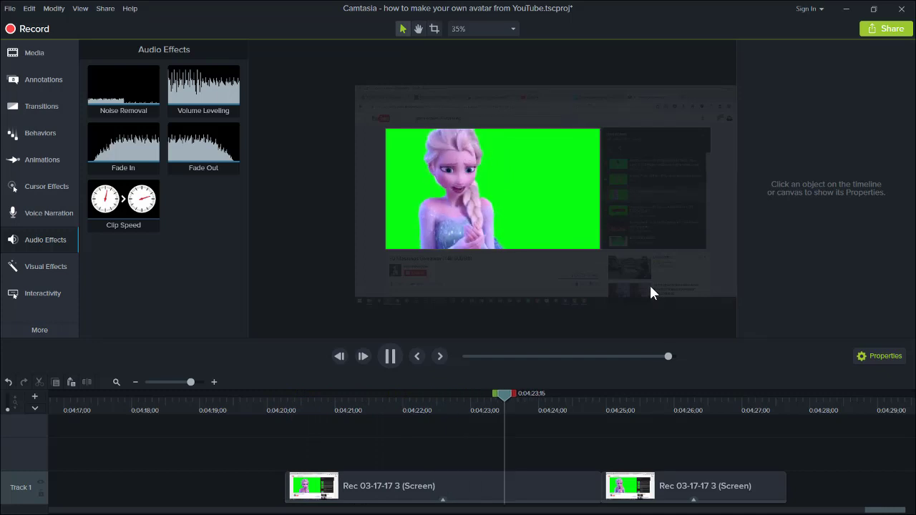
key("space")
scroll(646, 286, "up", 3, "ctrl")
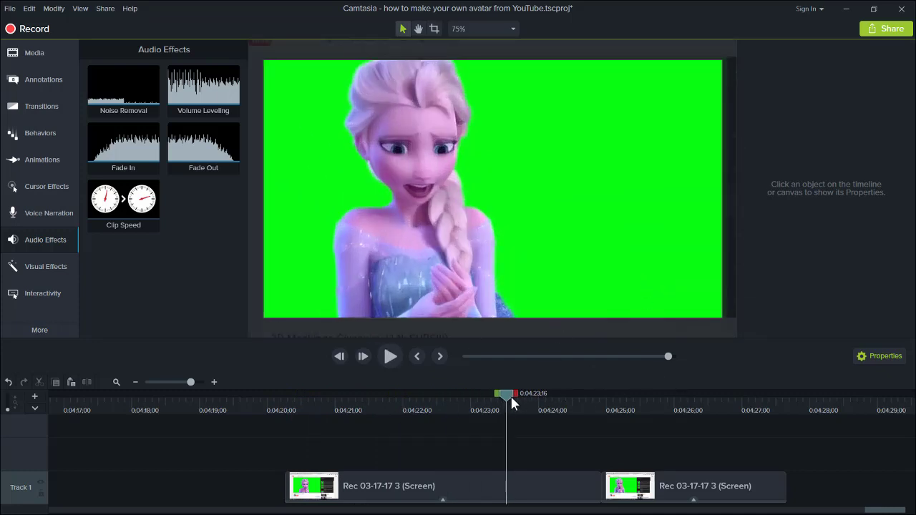
left_click_drag(510, 398, 284, 423)
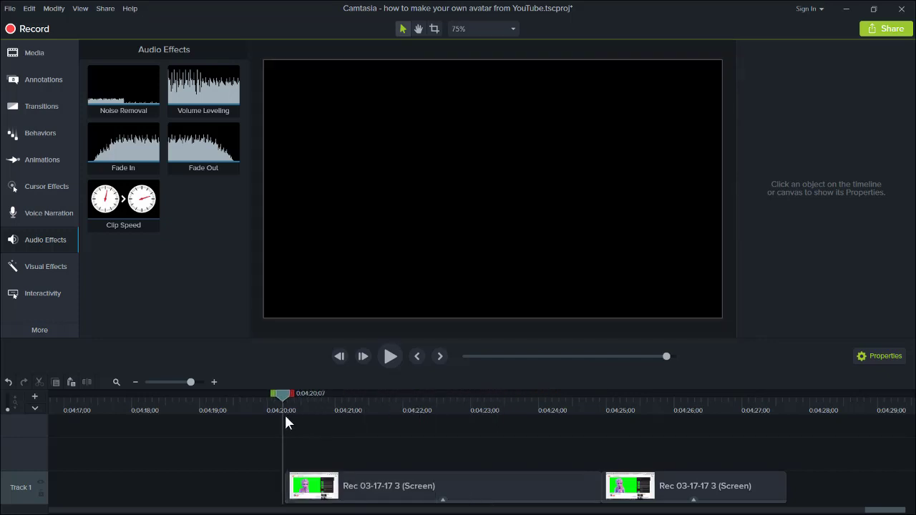
key("space")
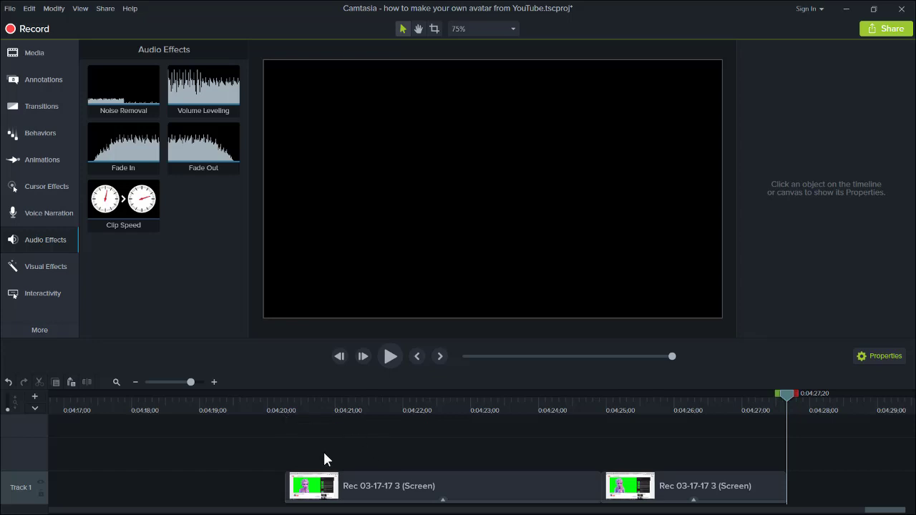
Scrub through the clips following the trimmed Elsa section, then zoom the timeline out to show all clips
left_click_drag(321, 474, 635, 494)
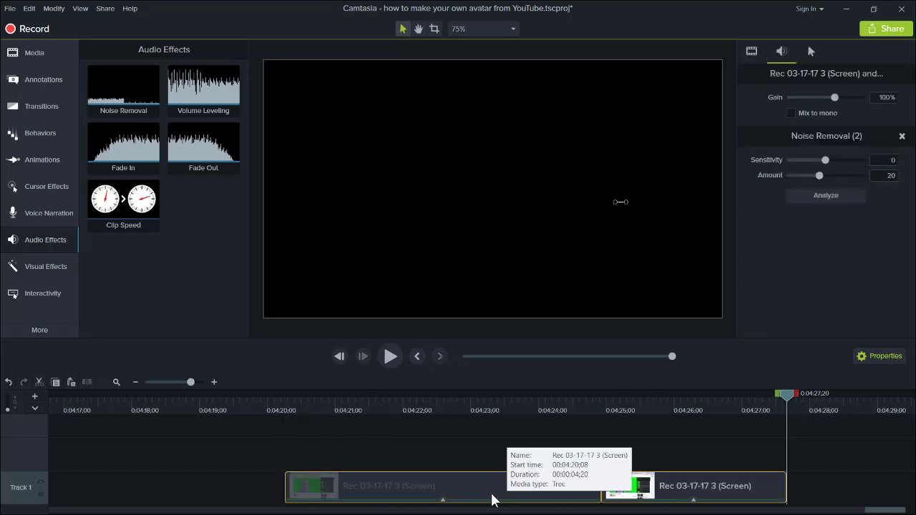
left_click(795, 484)
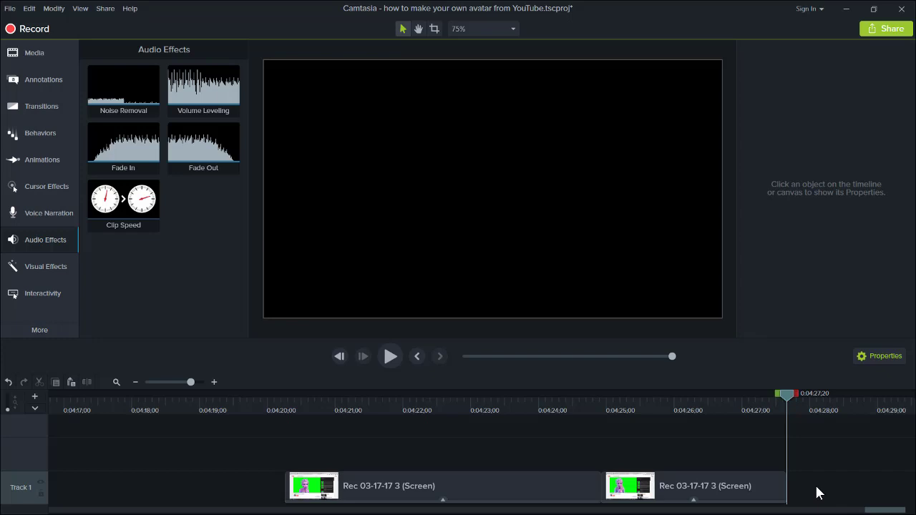
mouse_move(786, 399)
left_mouse_down()
mouse_move(303, 419)
mouse_move(286, 409)
mouse_move(283, 421)
mouse_move(303, 395)
mouse_move(790, 403)
mouse_move(789, 394)
left_mouse_up()
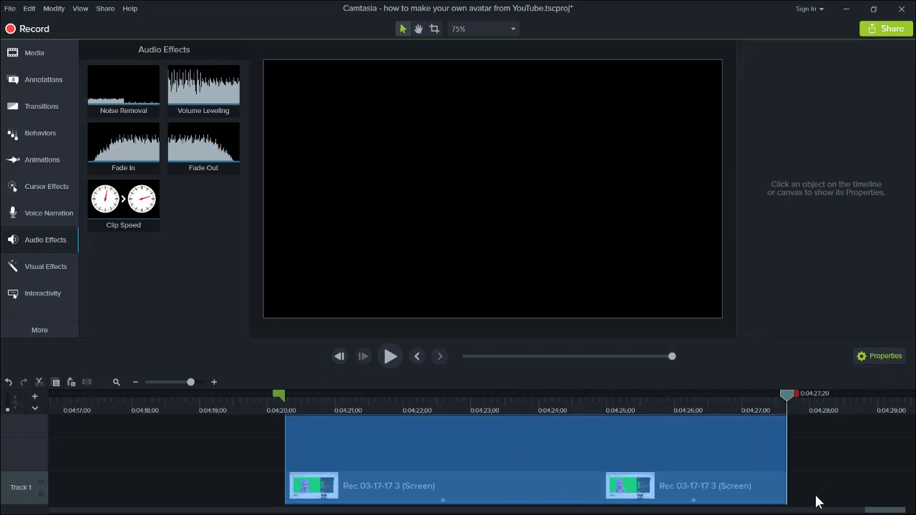
left_click(785, 399)
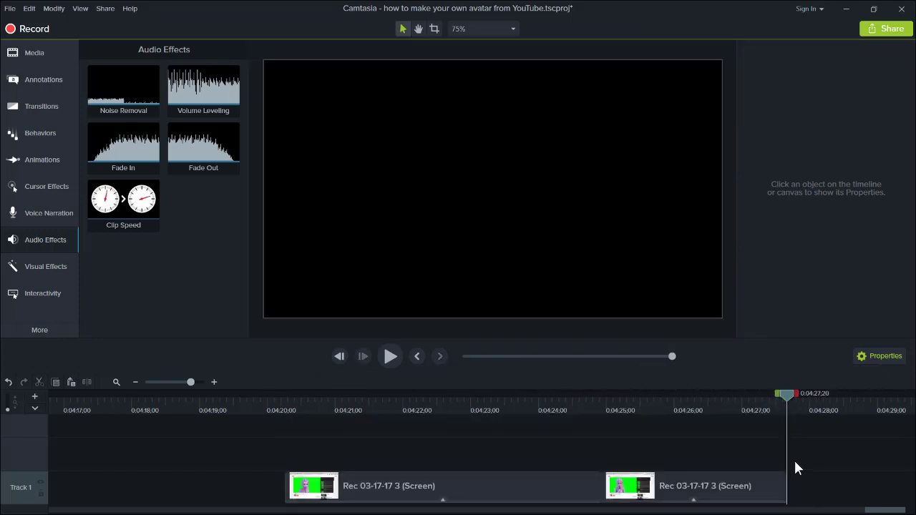
key("ctrl+v")
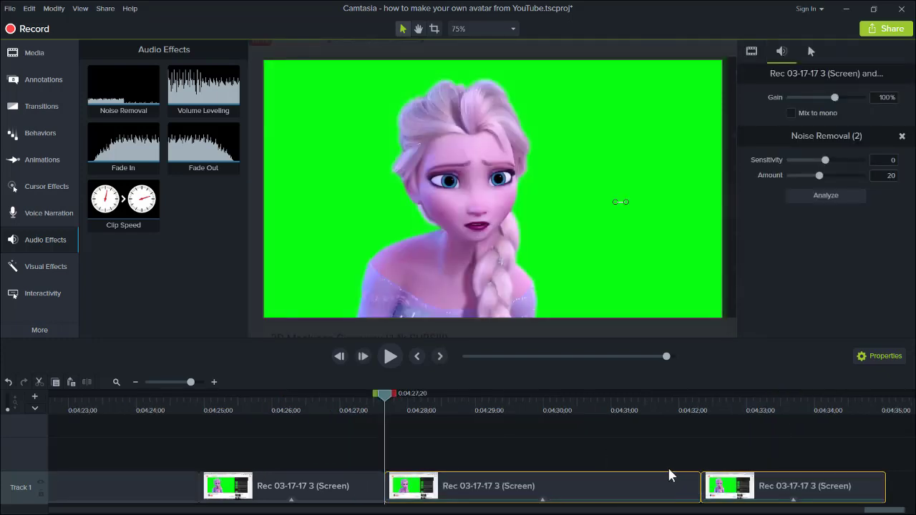
left_click_drag(380, 405, 884, 415)
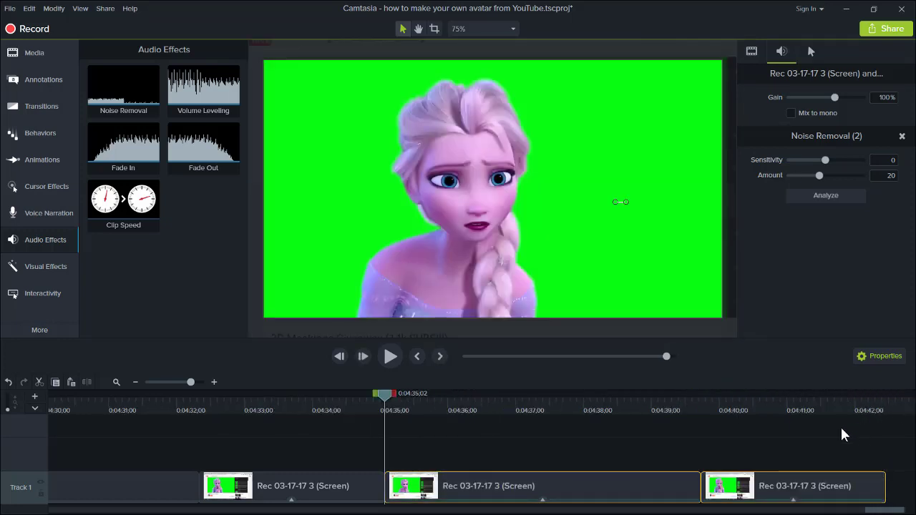
left_click_drag(382, 402, 867, 415)
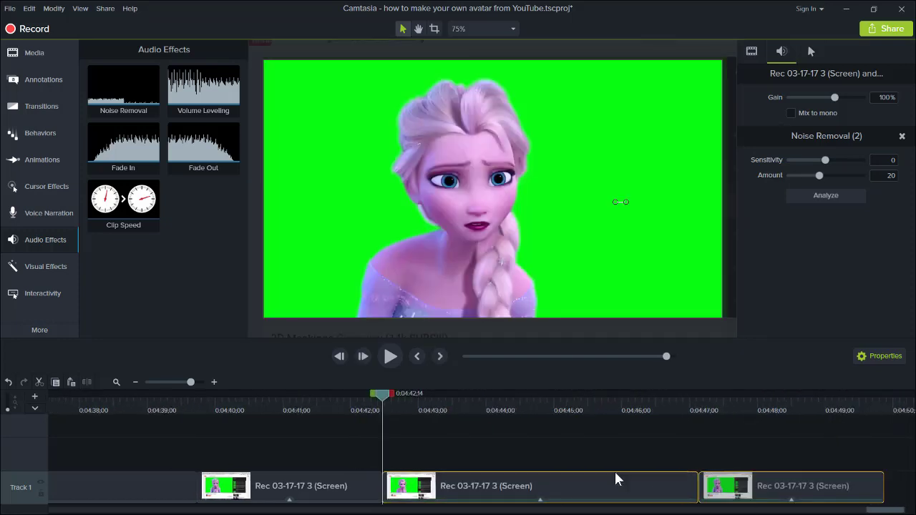
left_click(162, 383)
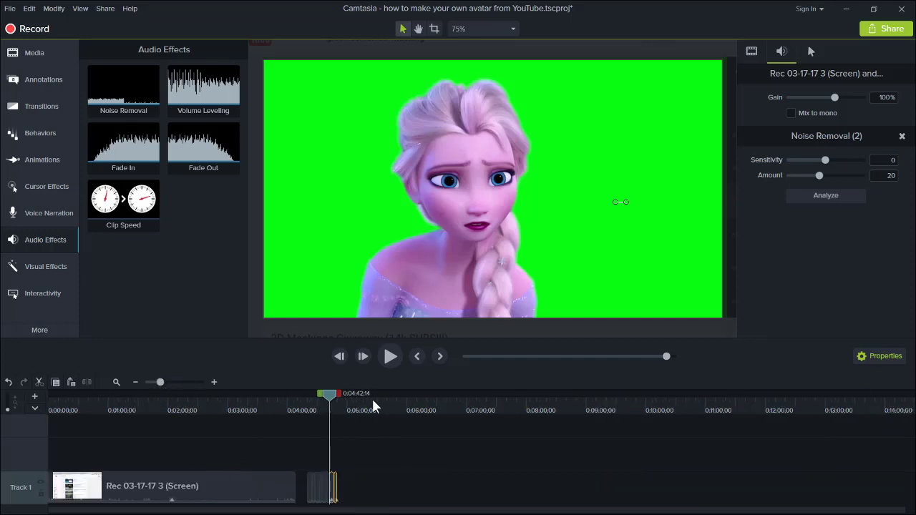
Replay the Elsa clips from 0:04:20, zoom the timeline in, and open the Share menu
left_click_drag(332, 398, 310, 401)
left_click(390, 356)
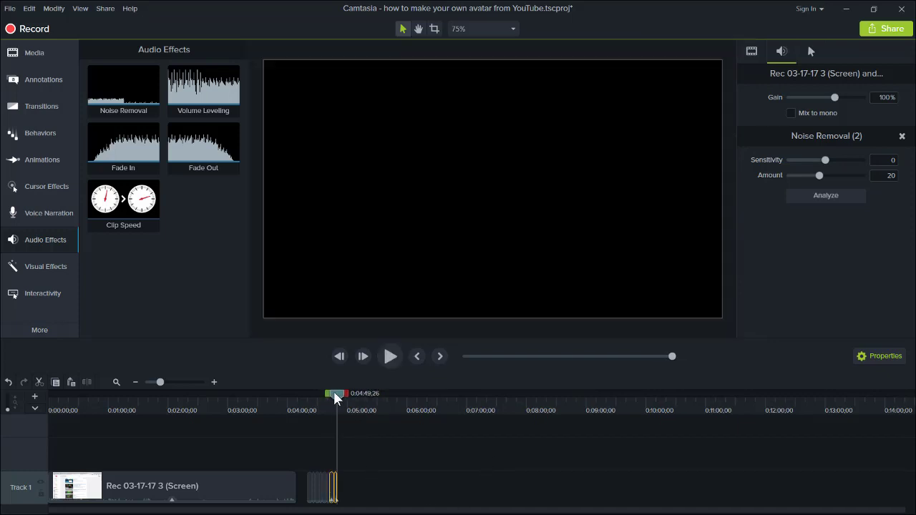
left_click_drag(335, 398, 310, 405)
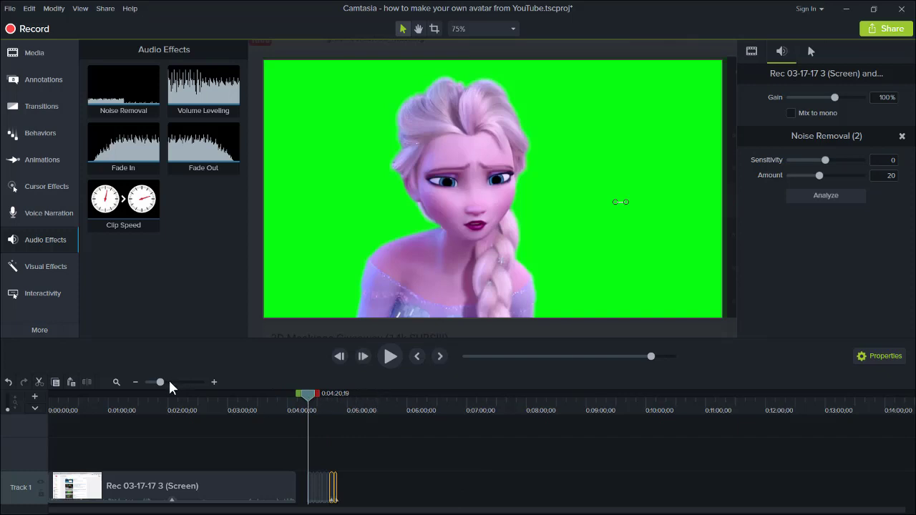
left_click(214, 383)
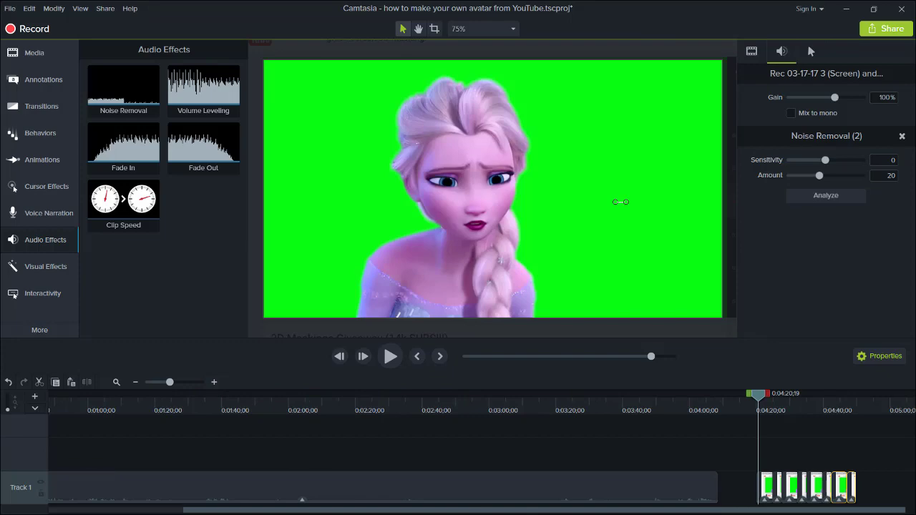
mouse_move(759, 395)
left_mouse_down()
mouse_move(743, 398)
mouse_move(757, 397)
left_mouse_up()
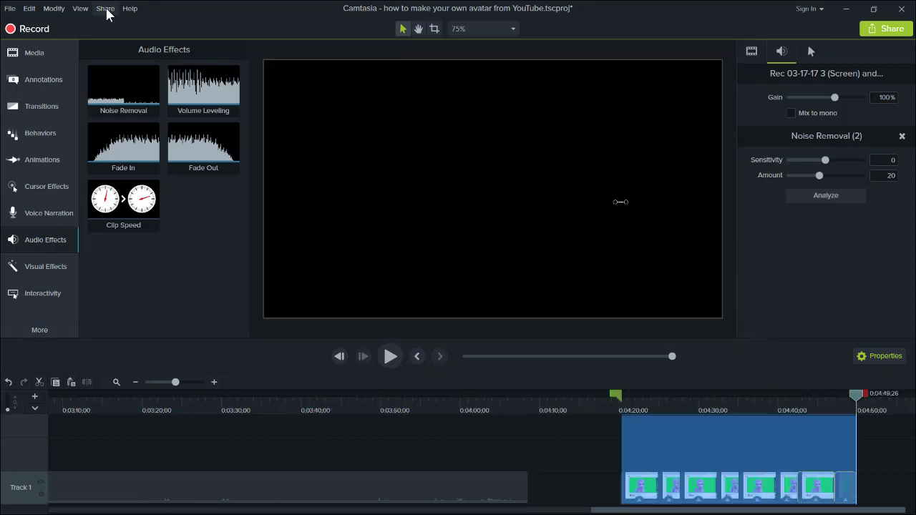
left_click(106, 9)
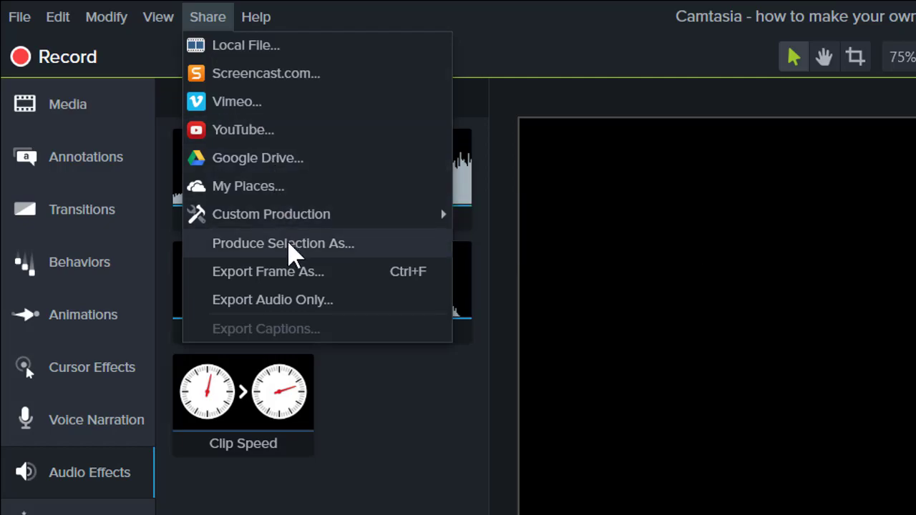
Produce the selection with the MP4 only (up to 720p) preset as 'frozen screen test'
left_click(290, 244)
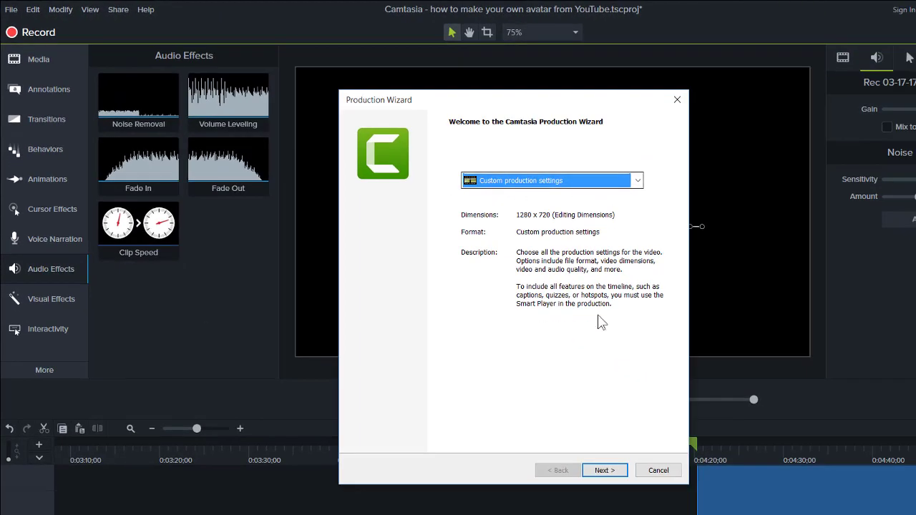
left_click(637, 182)
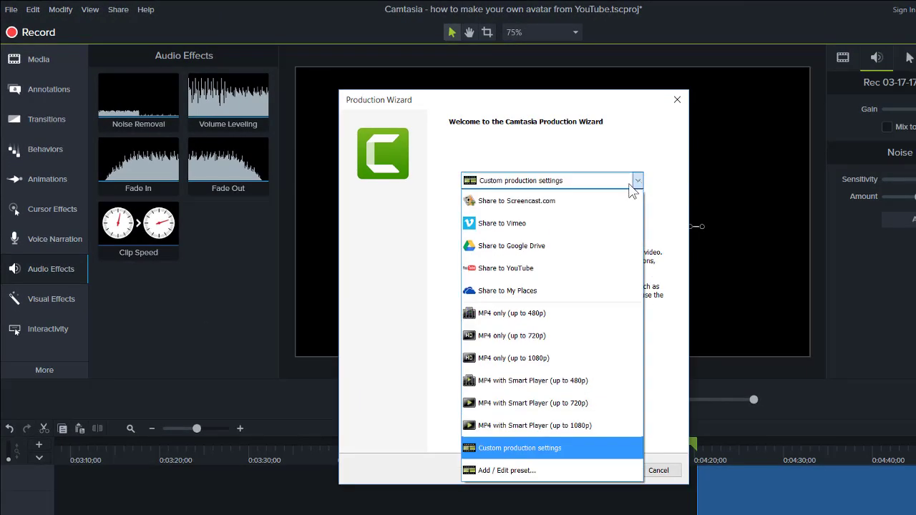
left_click(536, 336)
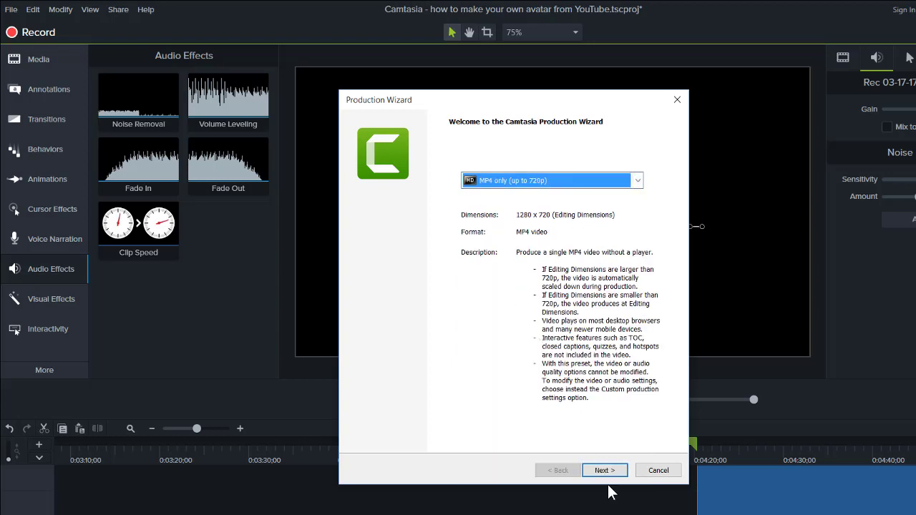
left_click(610, 472)
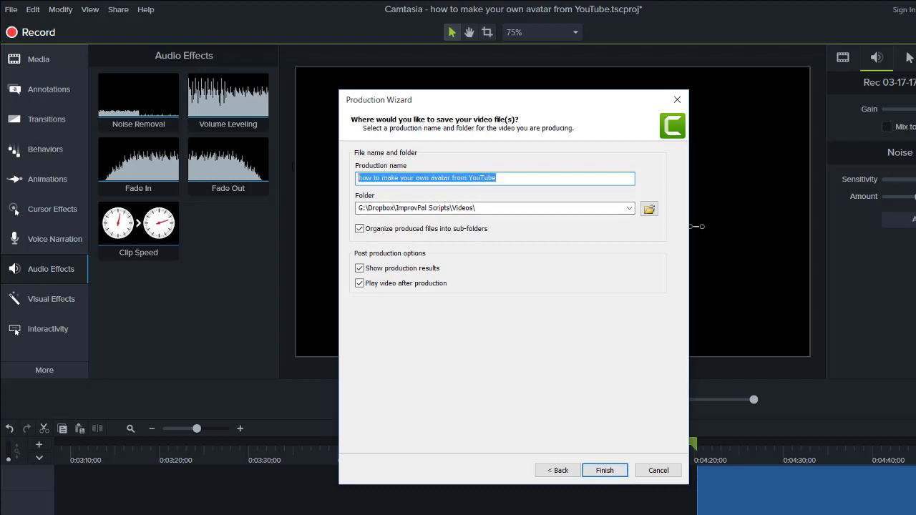
type("frozen screen test")
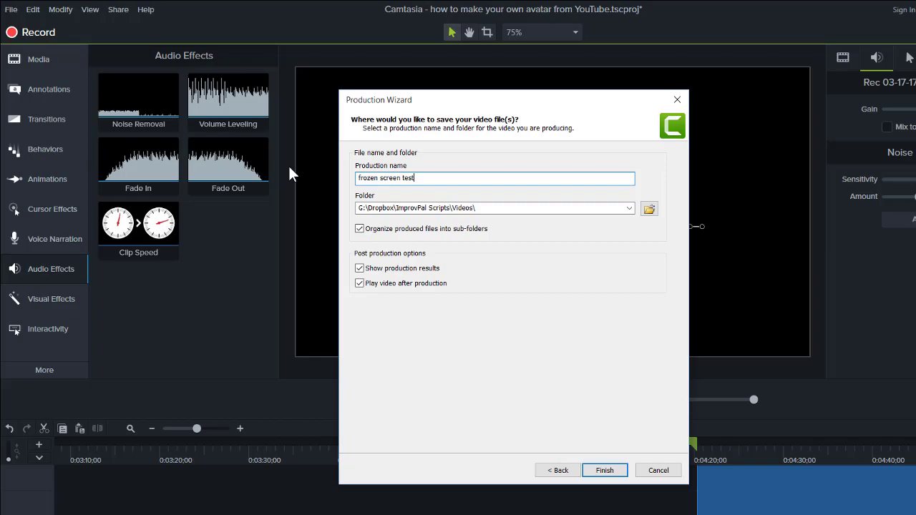
key("Return")
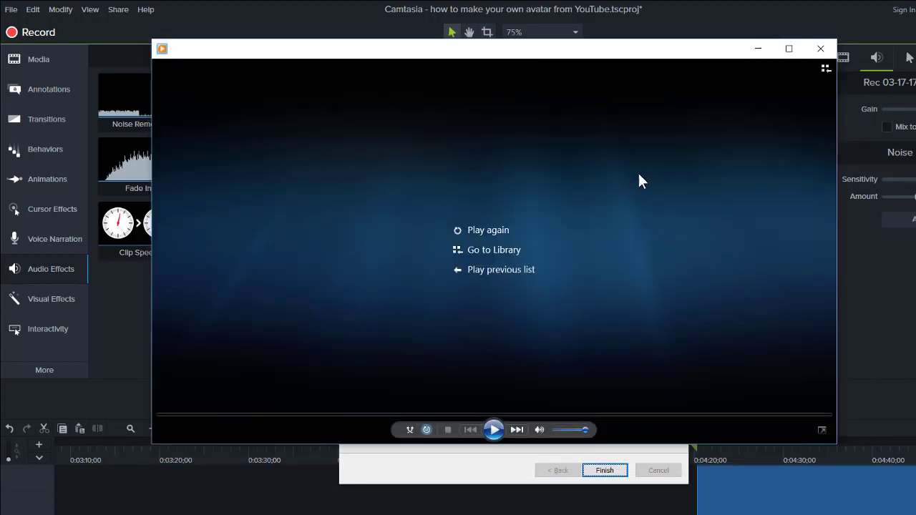
Play frozen screen test.mp4 in Windows Media Player, then close the player
left_click(501, 434)
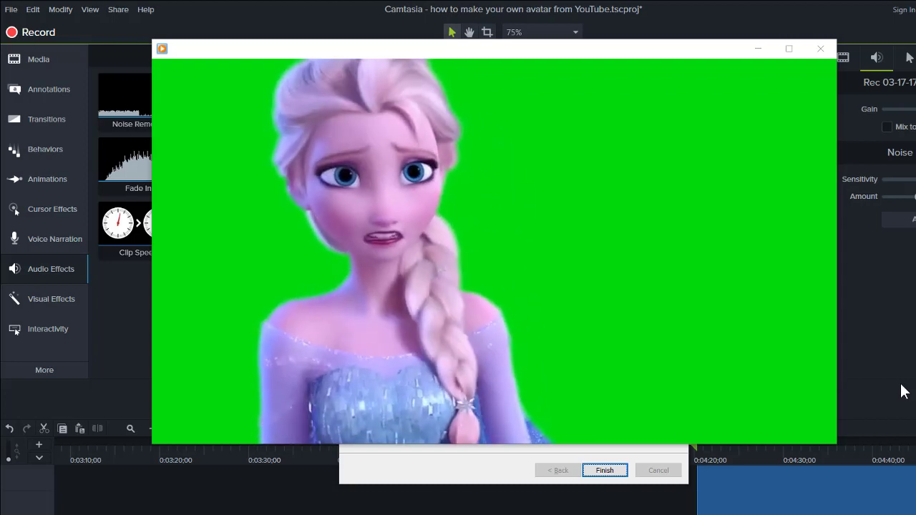
mouse_move(830, 122)
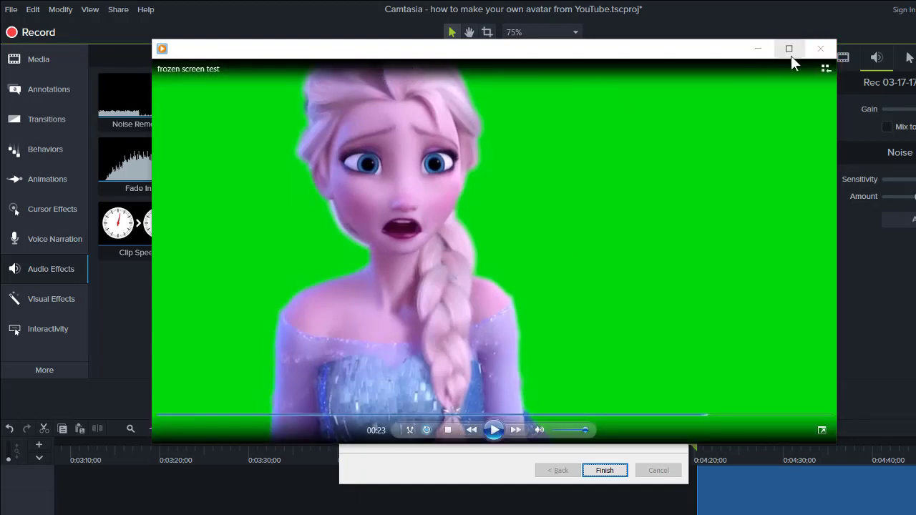
left_click(821, 48)
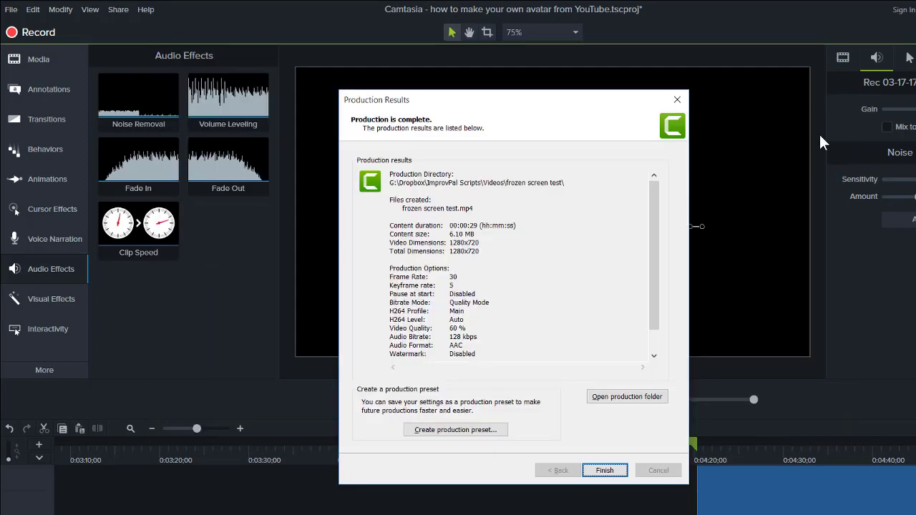
Close the Production Results and scrub the Elsa clip from 0:04:28 to review it
left_click(605, 469)
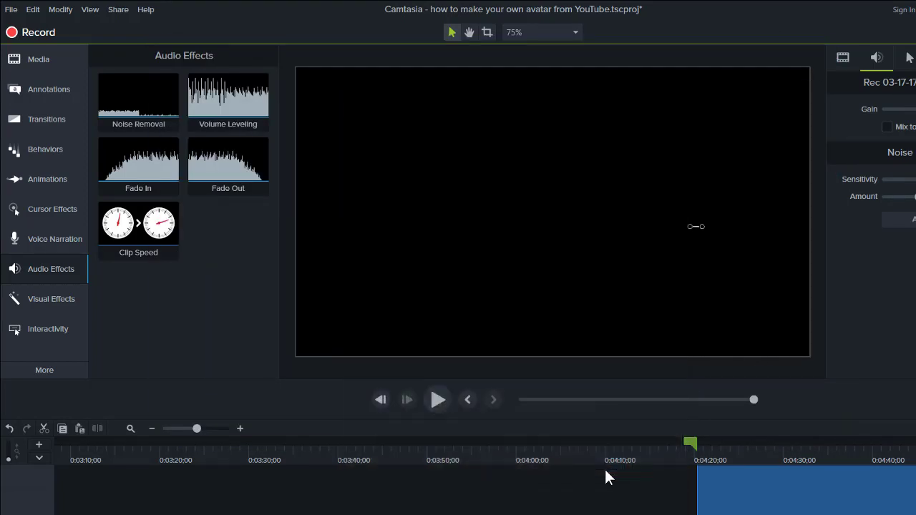
left_click(763, 449)
mouse_move(764, 443)
left_mouse_down()
mouse_move(776, 443)
mouse_move(743, 442)
mouse_move(785, 442)
mouse_move(724, 440)
mouse_move(747, 444)
left_mouse_up()
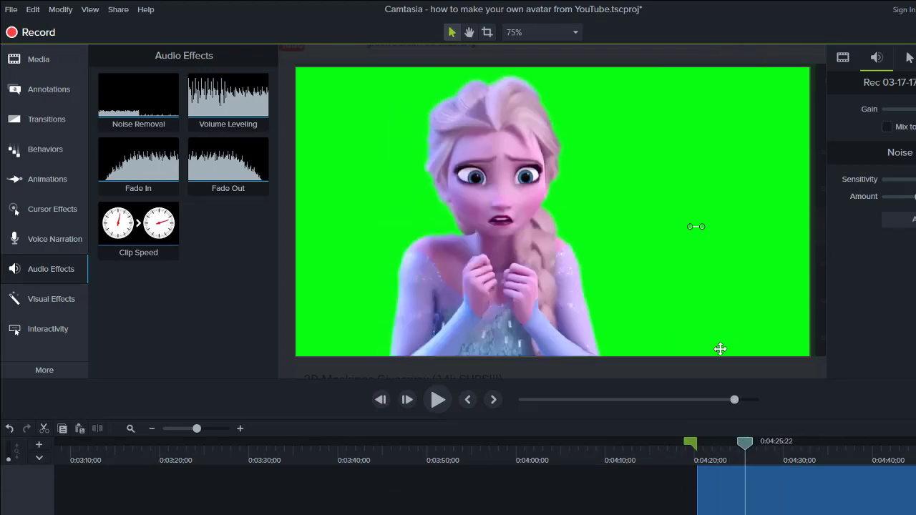